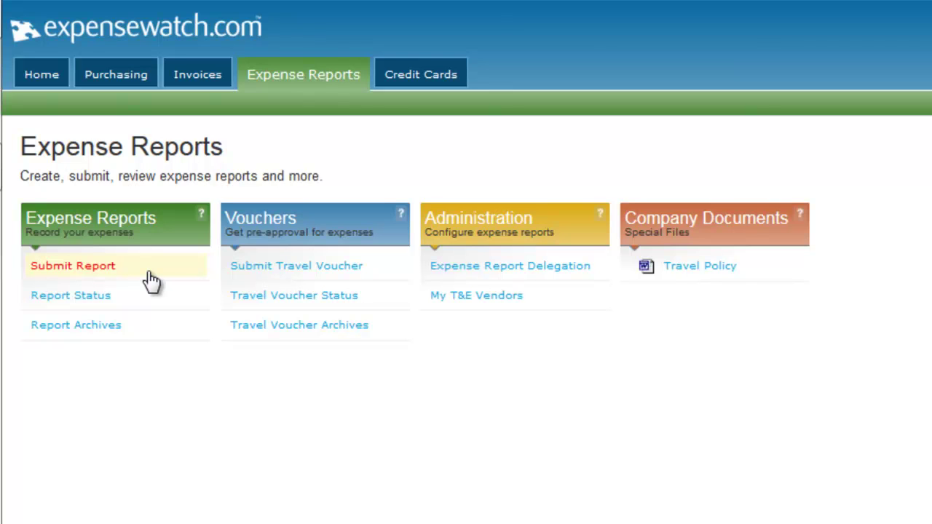
Open the in-progress report Weekly Expenses 11/10 and add the linked Courtyard By Marriott hotel item to its expense details
{"action": "left_click", "coordinate": [151, 281]}
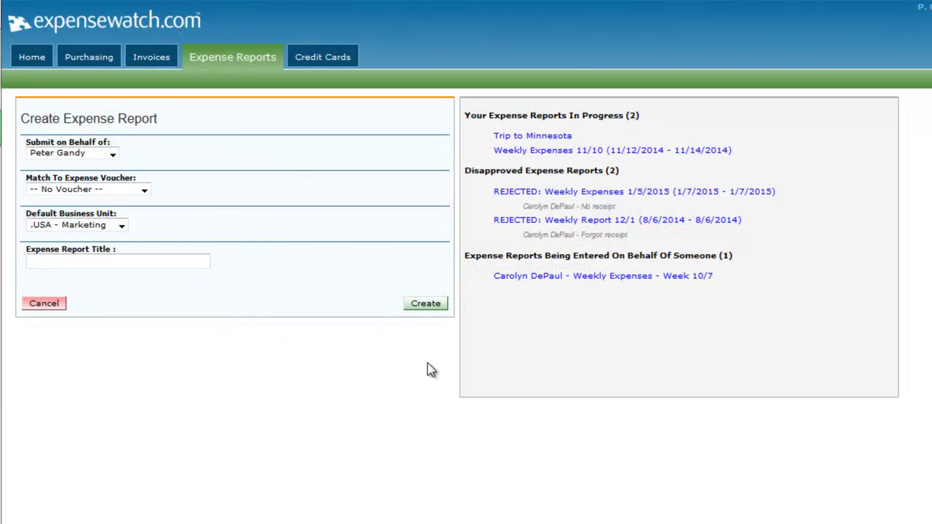
{"action": "left_click", "coordinate": [723, 151]}
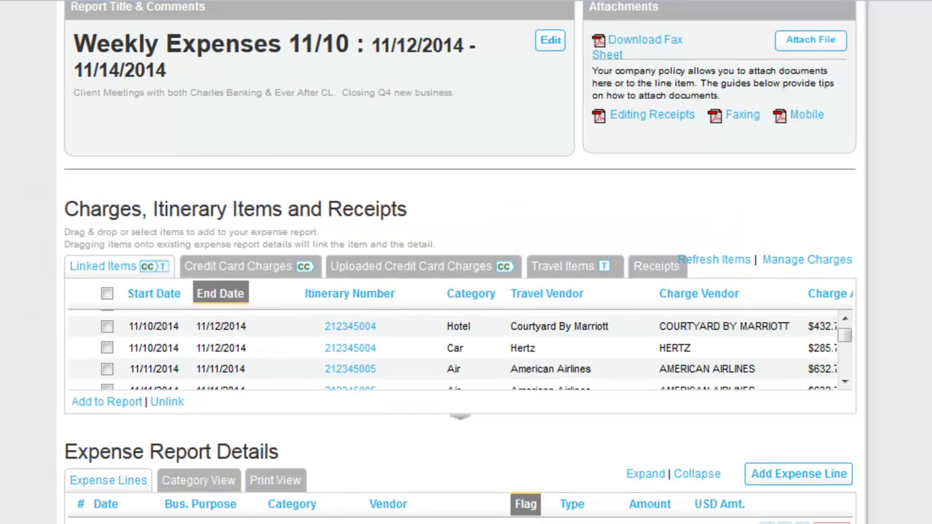
{"action": "left_click_drag", "start_coordinate": [619, 322], "coordinate": [547, 387]}
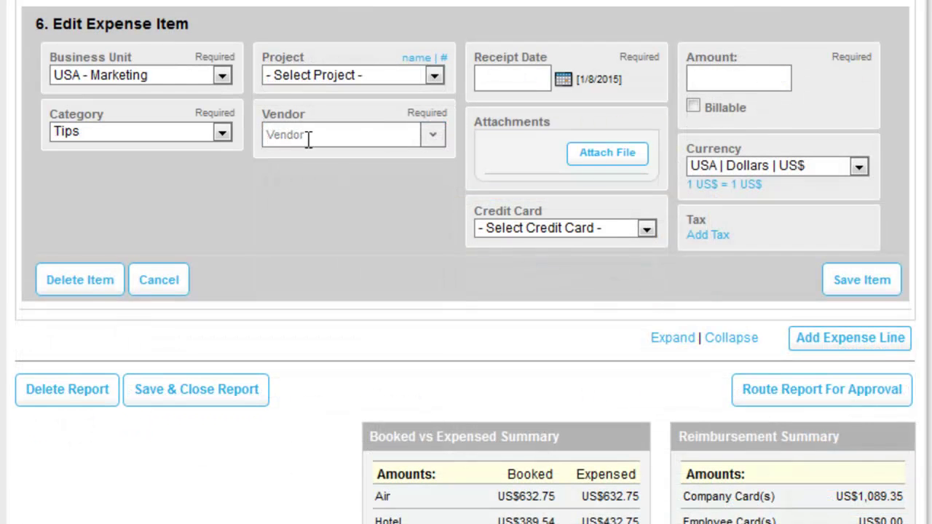
Complete the Tips expense item with vendor hilton car service, receipt date 11/12/2014 and an amount of 12.00
{"action": "type", "text": "hilton car service"}
{"action": "left_click", "coordinate": [600, 80]}
{"action": "left_click", "coordinate": [758, 82]}
{"action": "type", "text": "12.00"}
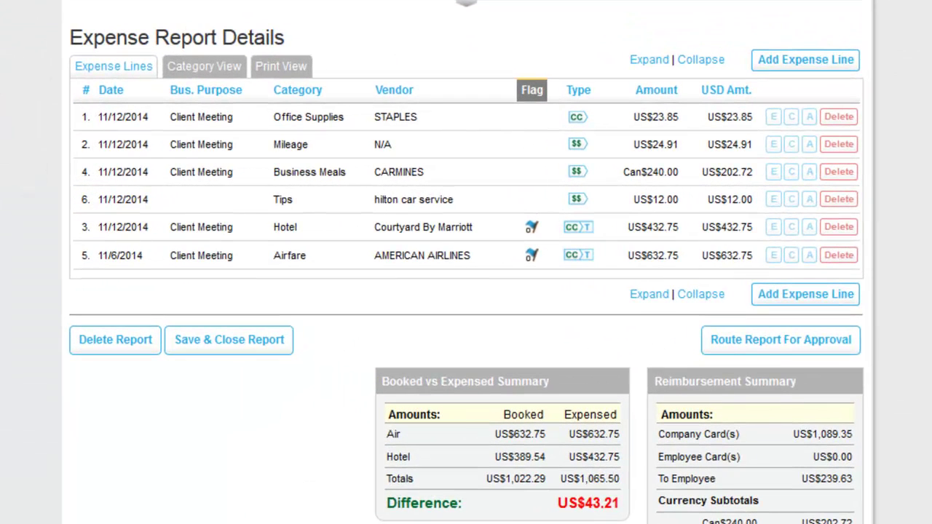
Review the expense details by category and in print layout, and save and close the report
{"action": "left_click", "coordinate": [211, 67]}
{"action": "left_click", "coordinate": [290, 71]}
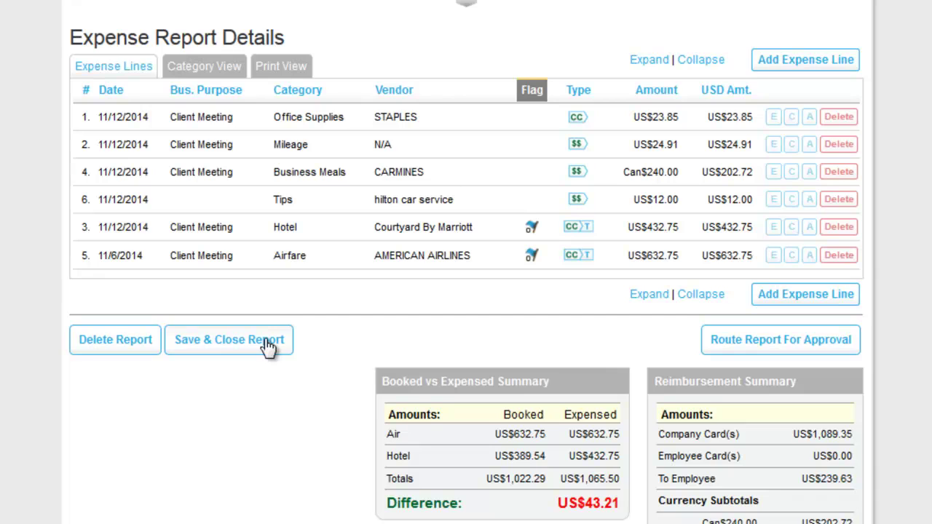
{"action": "left_click", "coordinate": [268, 348]}
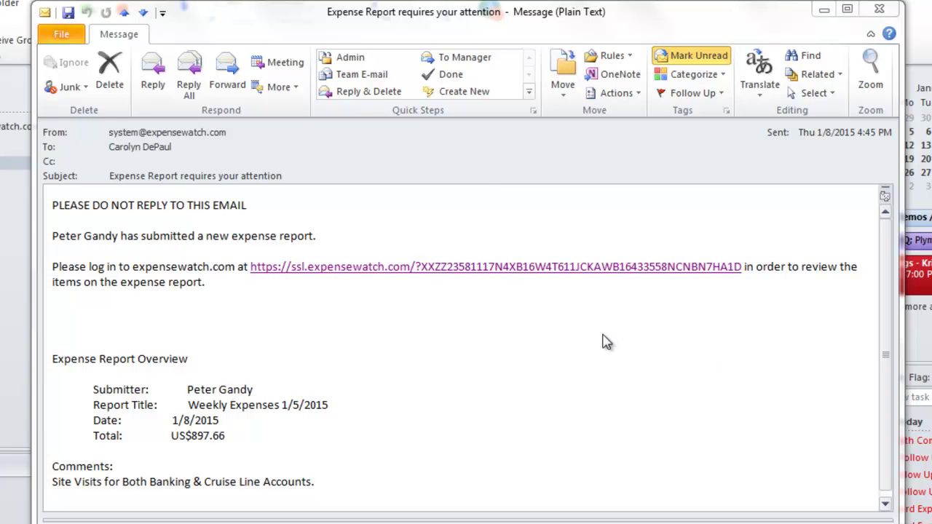
Follow the review link in the notification e-mail and quick-approve both Weekly Report 12/1 expense reports in the approval inbox
{"action": "left_click", "coordinate": [492, 268]}
{"action": "left_click", "coordinate": [666, 296]}
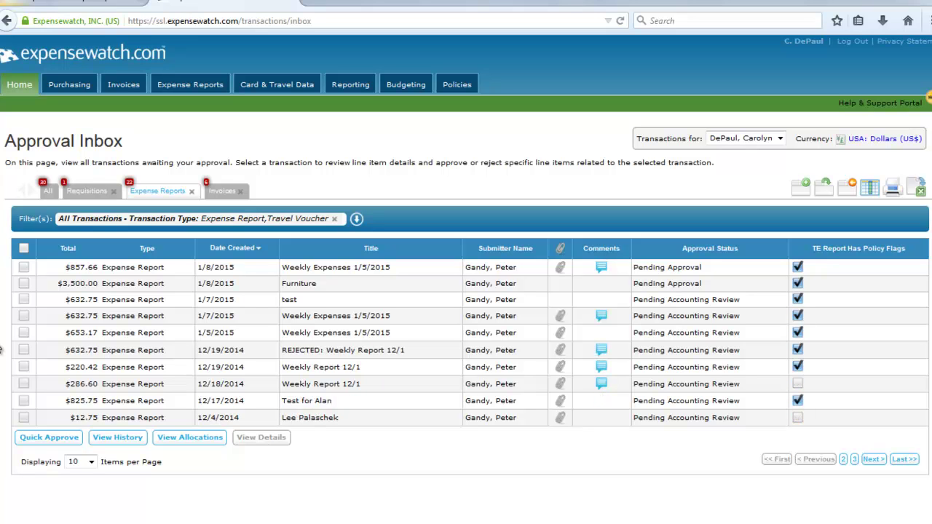
{"action": "left_click", "coordinate": [23, 367]}
{"action": "left_click", "coordinate": [23, 383]}
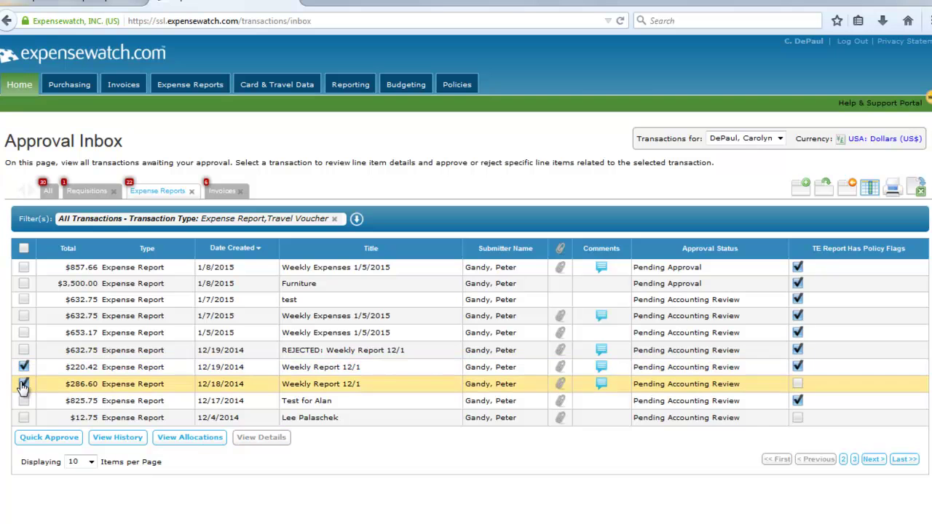
{"action": "left_click", "coordinate": [24, 444]}
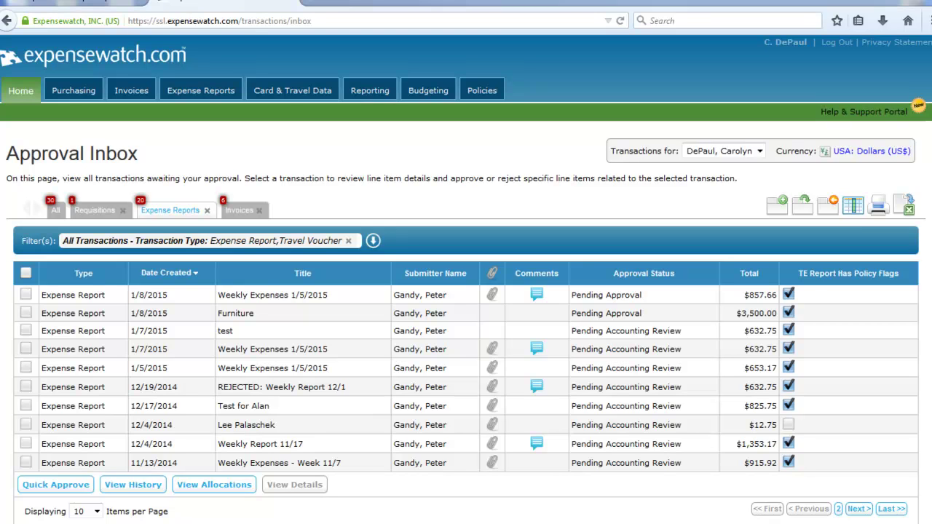
Add the BU Over Budget column to the expense reports list in the approval inbox
{"action": "left_click", "coordinate": [853, 209]}
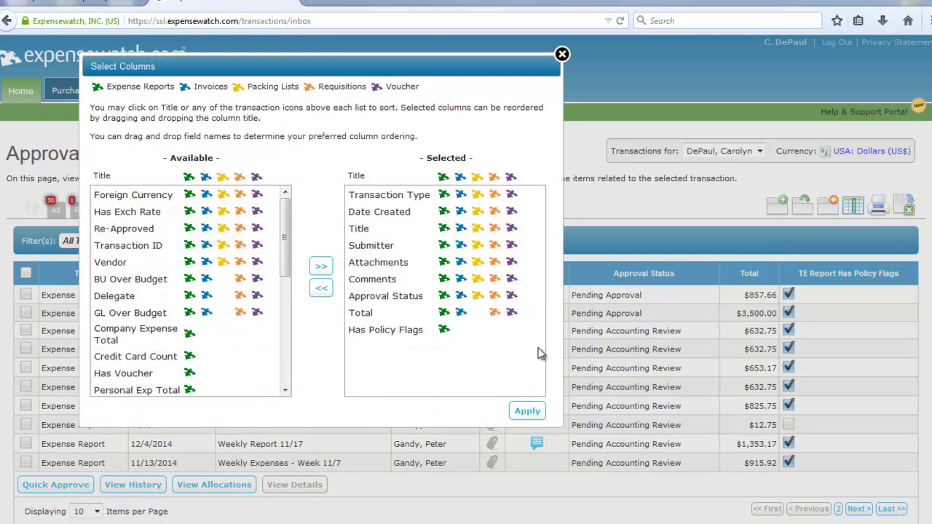
{"action": "left_click", "coordinate": [149, 281]}
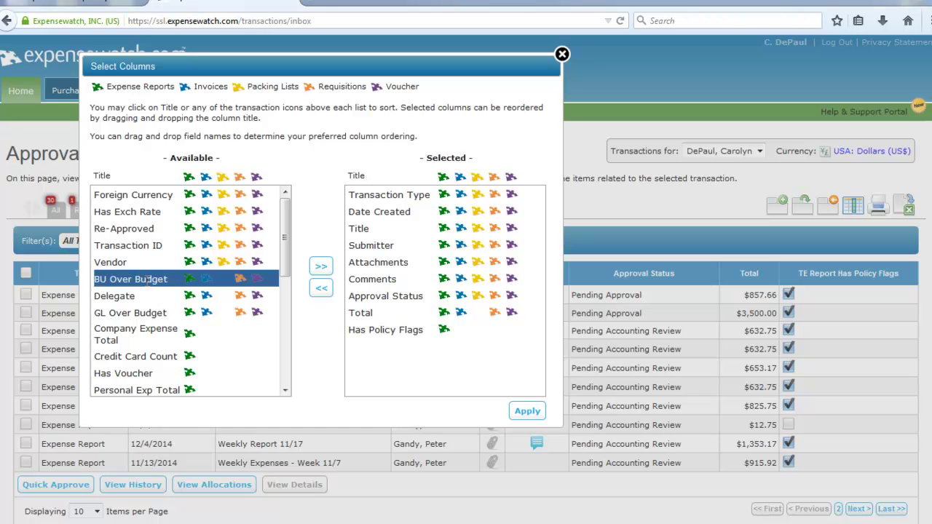
{"action": "left_click", "coordinate": [320, 267]}
{"action": "left_click", "coordinate": [529, 411]}
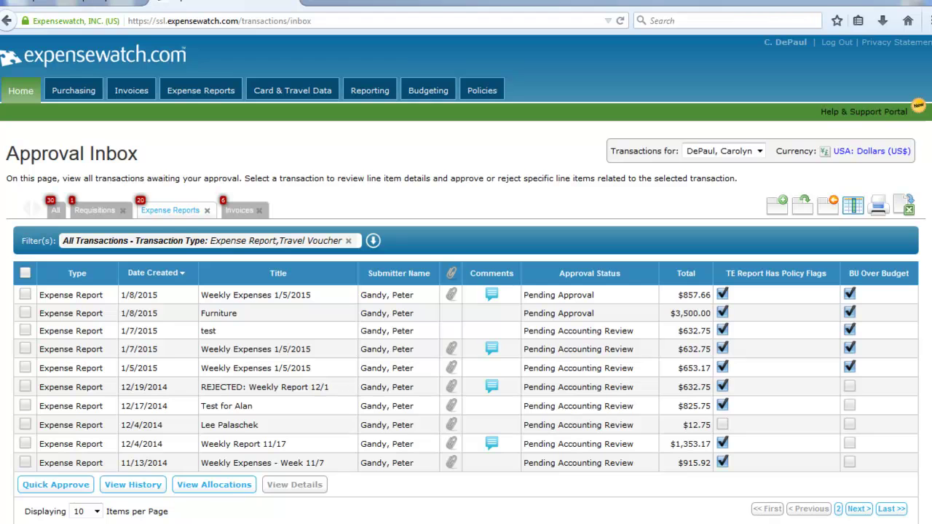
Move the BU Over Budget column ahead of Approval Status and sort the reports by total in descending order
{"action": "left_click_drag", "start_coordinate": [895, 273], "coordinate": [594, 288]}
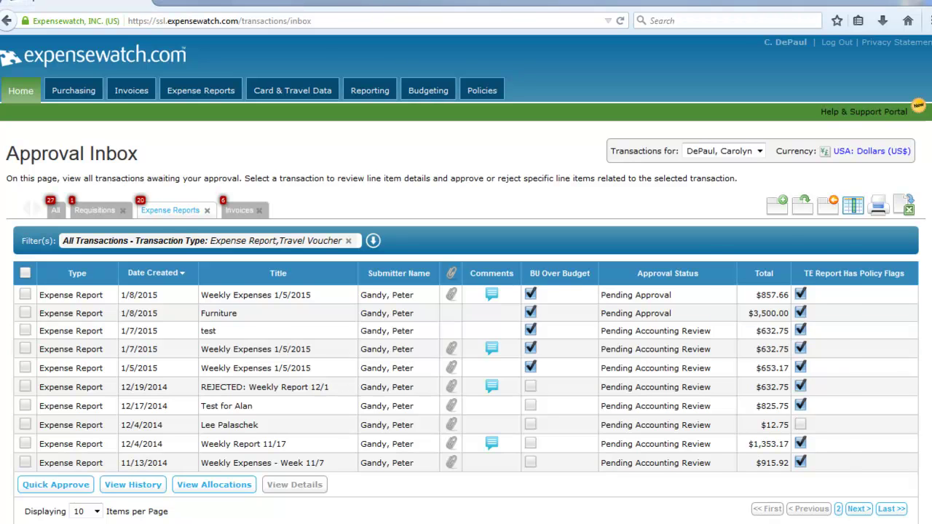
{"action": "left_click", "coordinate": [767, 275]}
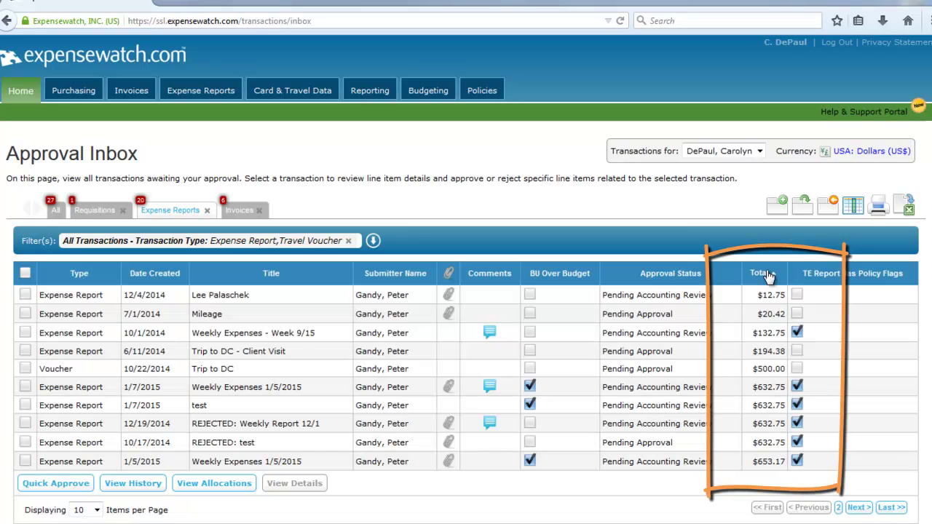
{"action": "left_click", "coordinate": [767, 274]}
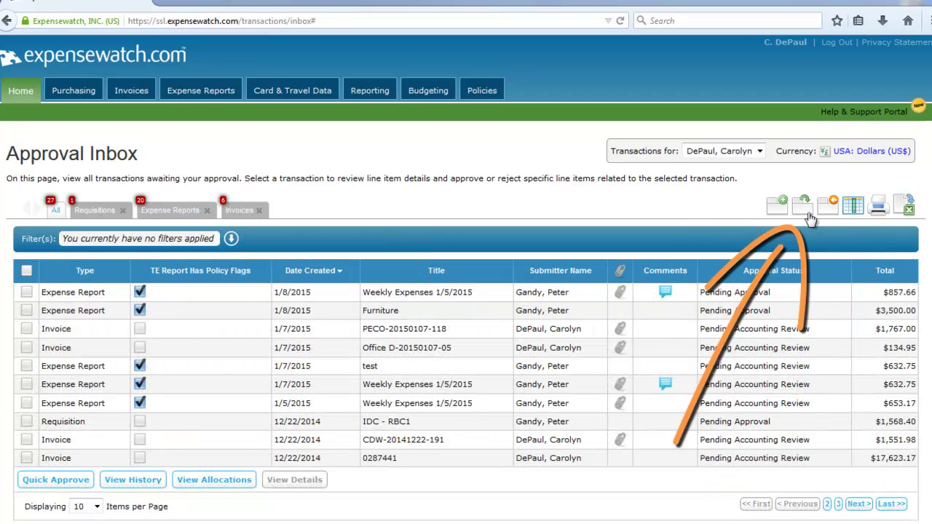
Create a new approval inbox tab named Travel Vouchers
{"action": "left_click", "coordinate": [807, 215]}
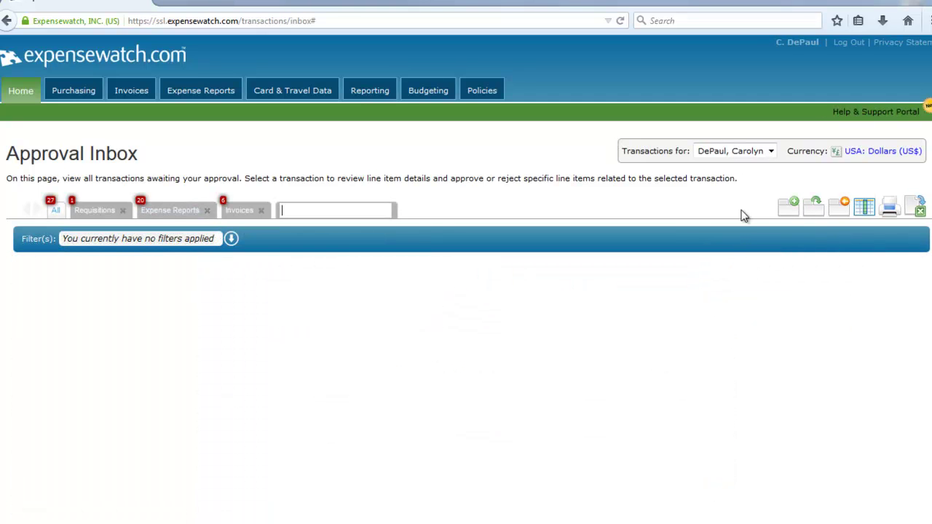
{"action": "type", "text": "Travel Vouchers"}
{"action": "key", "text": "Return"}
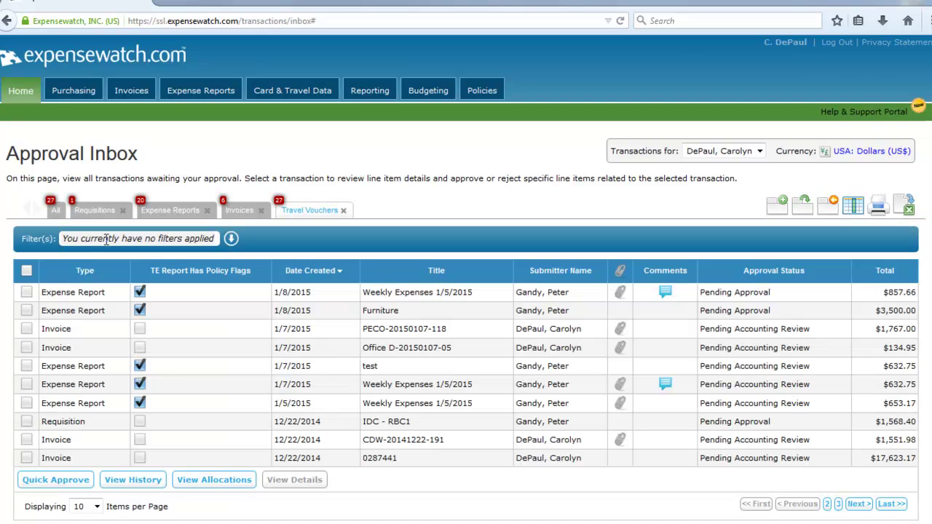
Filter the Travel Vouchers tab by All Transactions - Transaction Type with the value Travel Voucher
{"action": "left_click", "coordinate": [231, 240]}
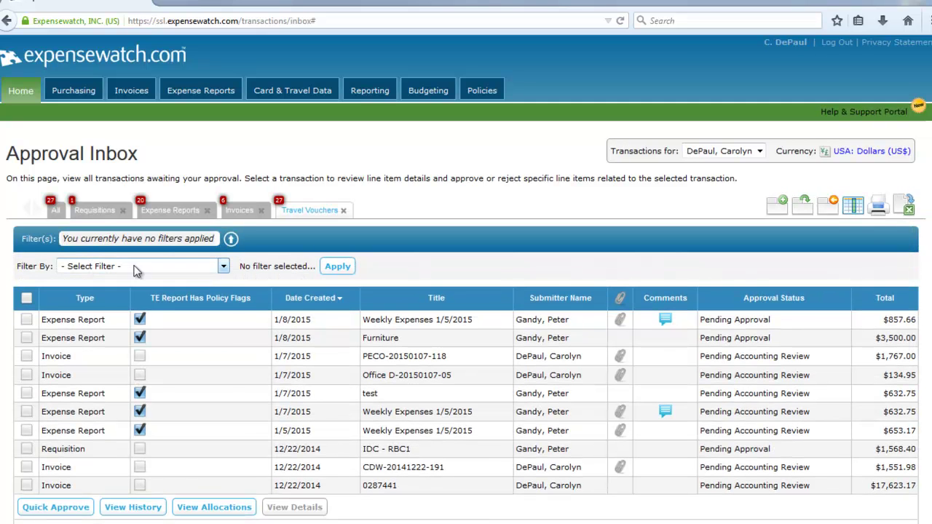
{"action": "left_click", "coordinate": [139, 266]}
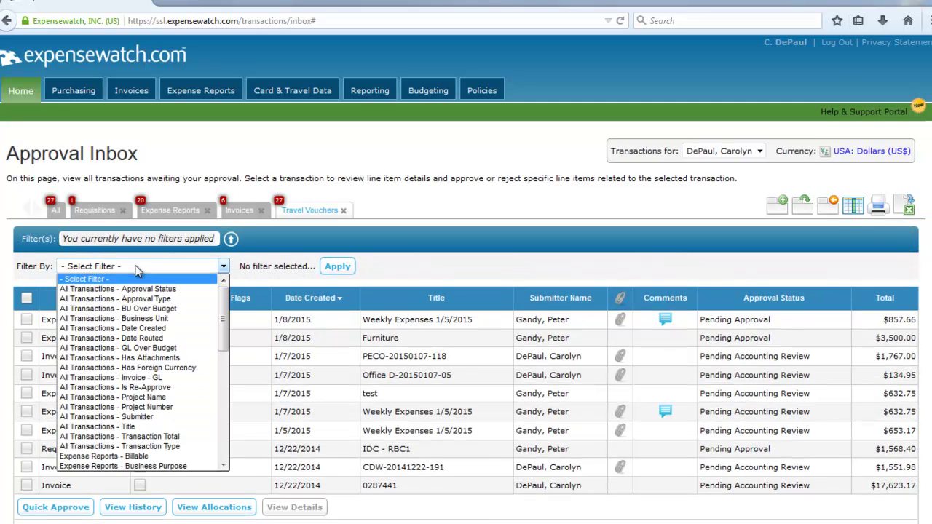
{"action": "left_click", "coordinate": [157, 446]}
{"action": "left_click", "coordinate": [253, 368]}
{"action": "left_click", "coordinate": [357, 386]}
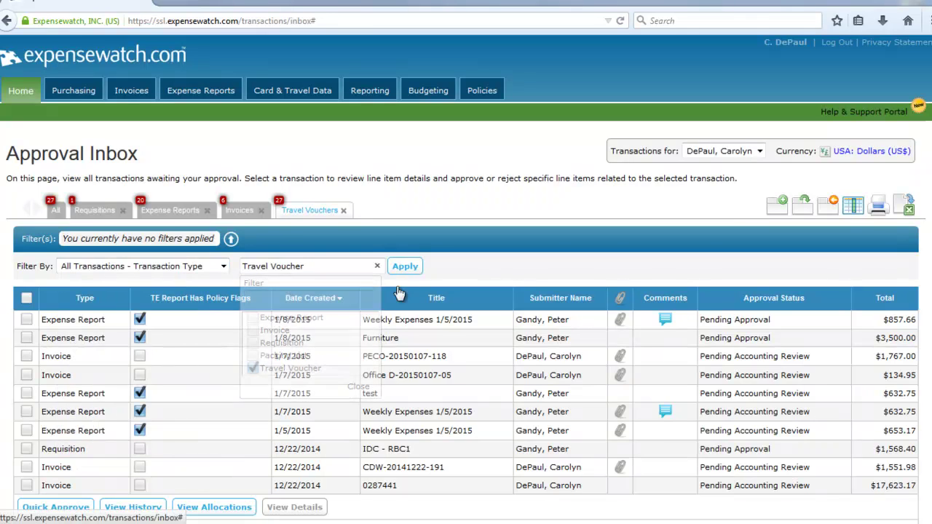
{"action": "left_click", "coordinate": [405, 267]}
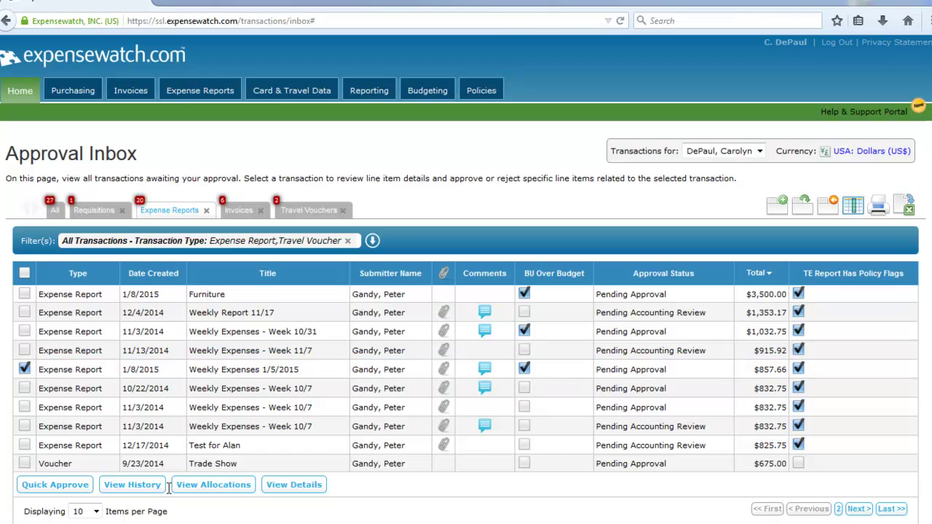
View the history and allocations of the 1/8/2015 report Weekly Expenses 1/5/2015 and open its details
{"action": "left_click", "coordinate": [134, 485]}
{"action": "left_click", "coordinate": [230, 488]}
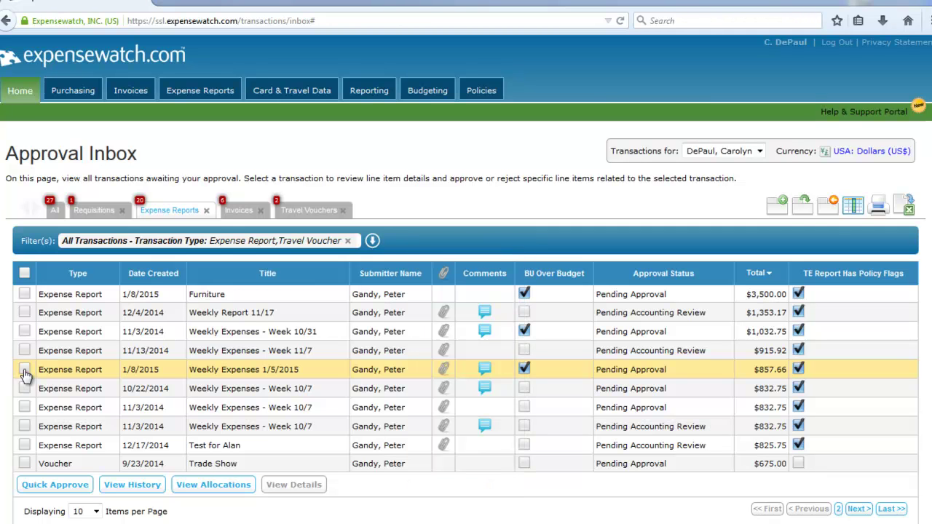
{"action": "left_click", "coordinate": [52, 372]}
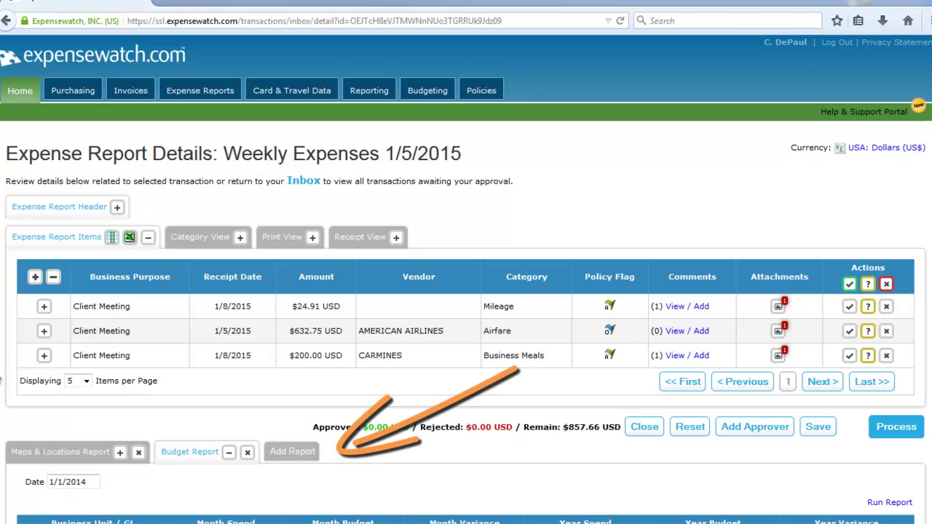
Examine the report's header, the expanded CARMINES business meals item and the totals by category
{"action": "left_click", "coordinate": [117, 209]}
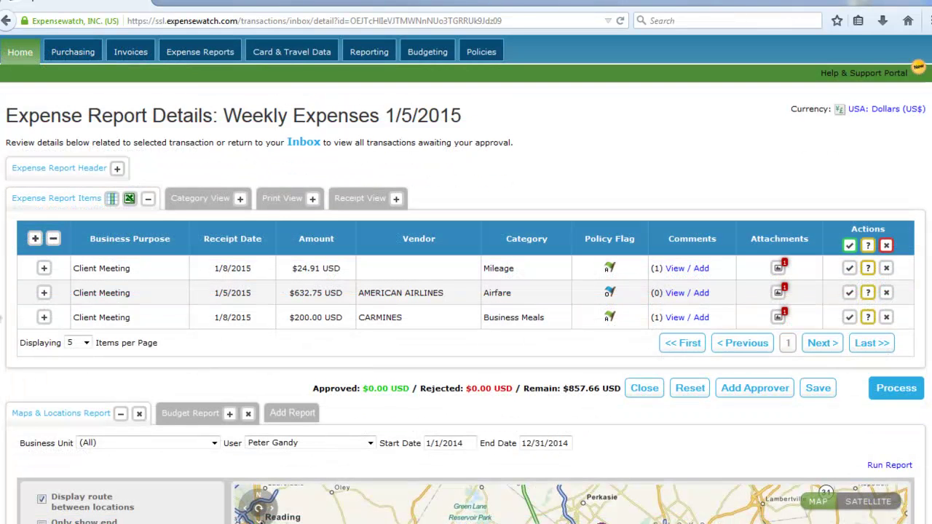
{"action": "left_click", "coordinate": [44, 318]}
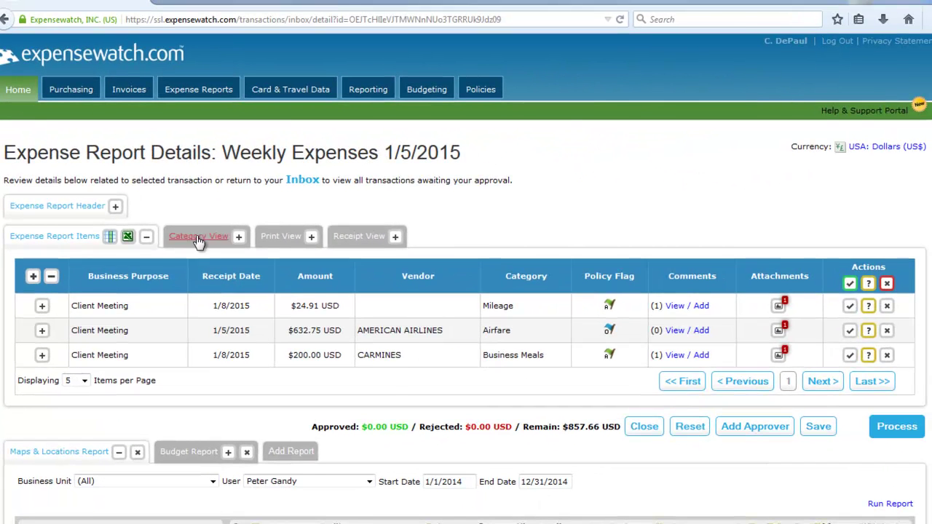
{"action": "left_click", "coordinate": [198, 238]}
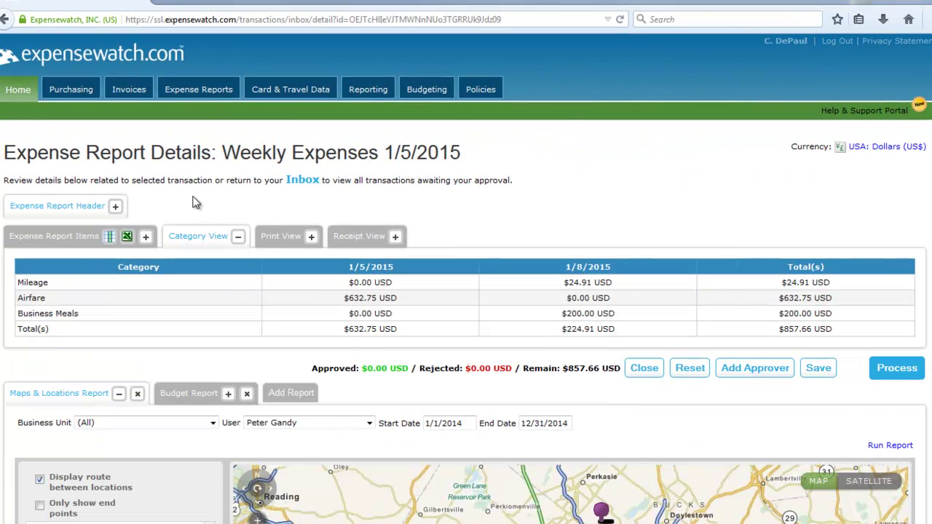
Add the General Information and Summarized Detail sections to the report's print view and look through the resulting document
{"action": "left_click", "coordinate": [281, 238]}
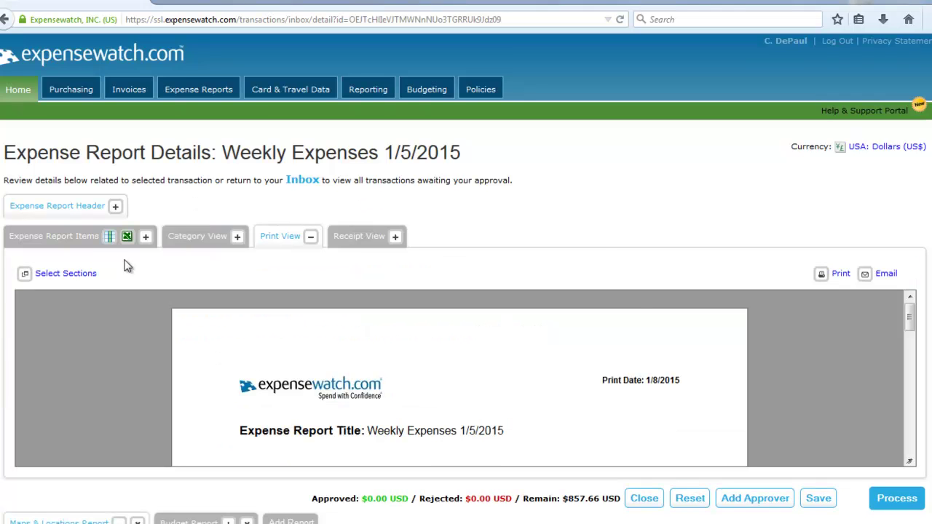
{"action": "left_click", "coordinate": [87, 276]}
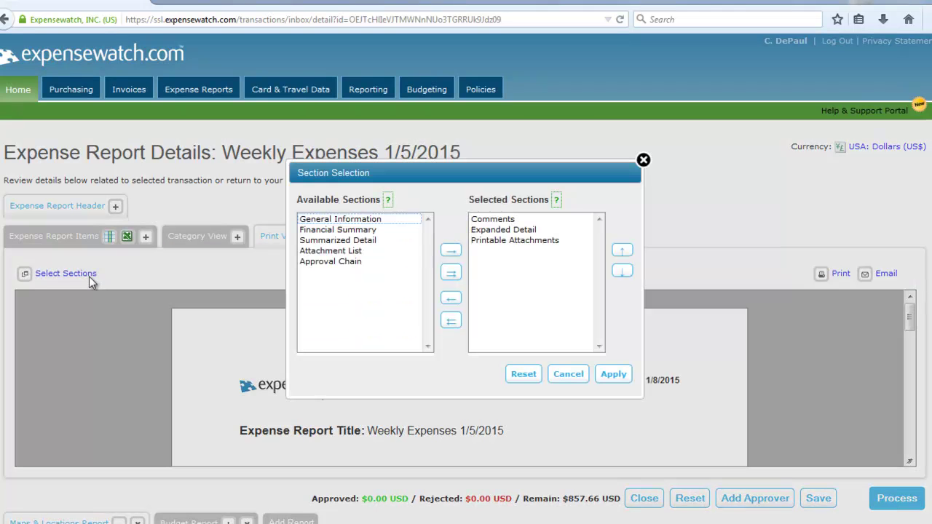
{"action": "left_click", "coordinate": [365, 220]}
{"action": "left_click", "coordinate": [449, 252]}
{"action": "left_click", "coordinate": [374, 230]}
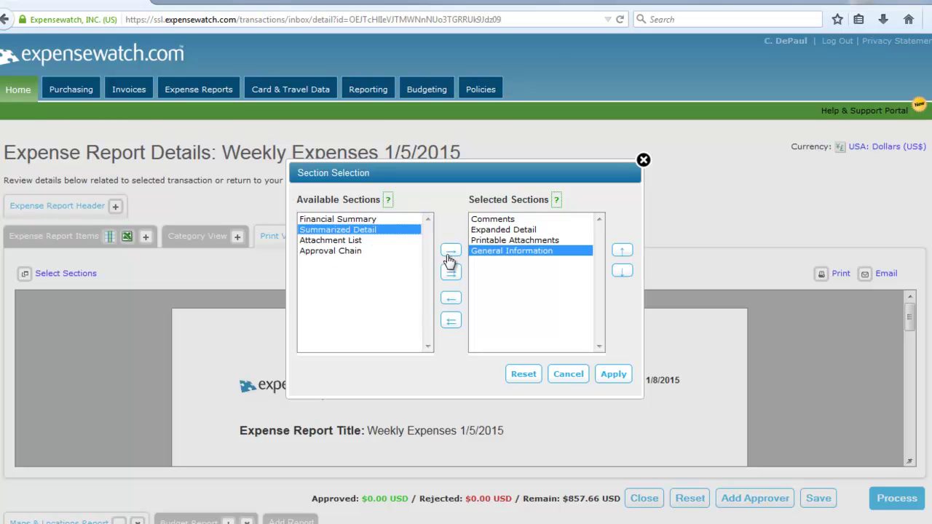
{"action": "left_click", "coordinate": [451, 252]}
{"action": "left_click", "coordinate": [625, 378]}
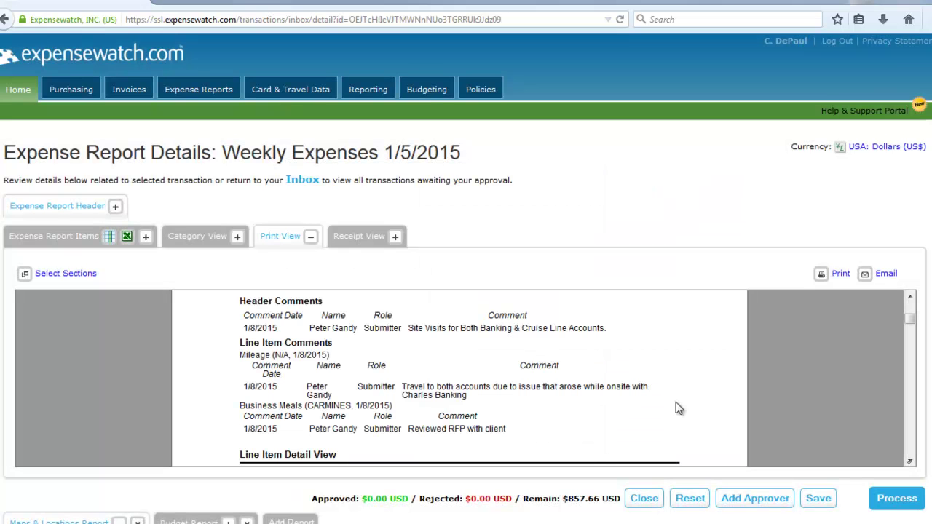
{"action": "scroll", "coordinate": [676, 407], "scroll_direction": "down", "scroll_amount": 1}
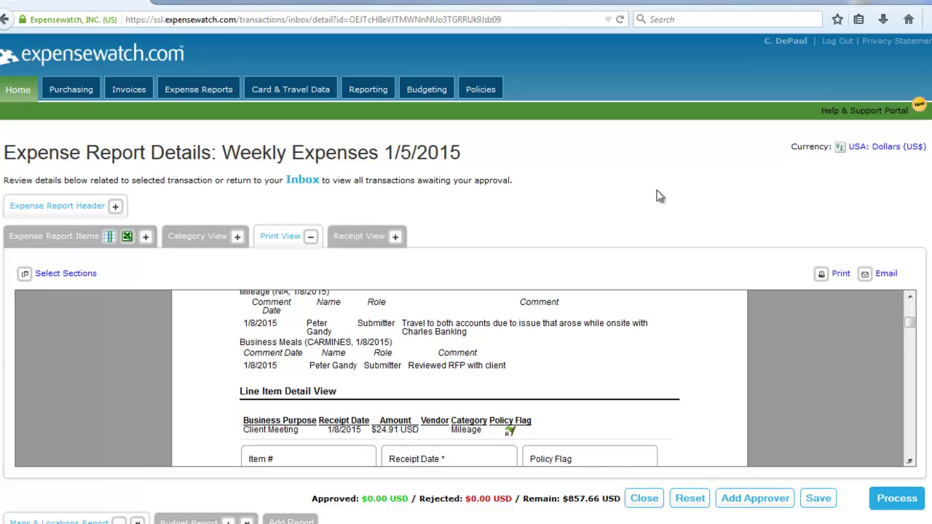
Go through the mileage, business meals and airfare items with their attached receipts in the receipt view
{"action": "left_click", "coordinate": [352, 241]}
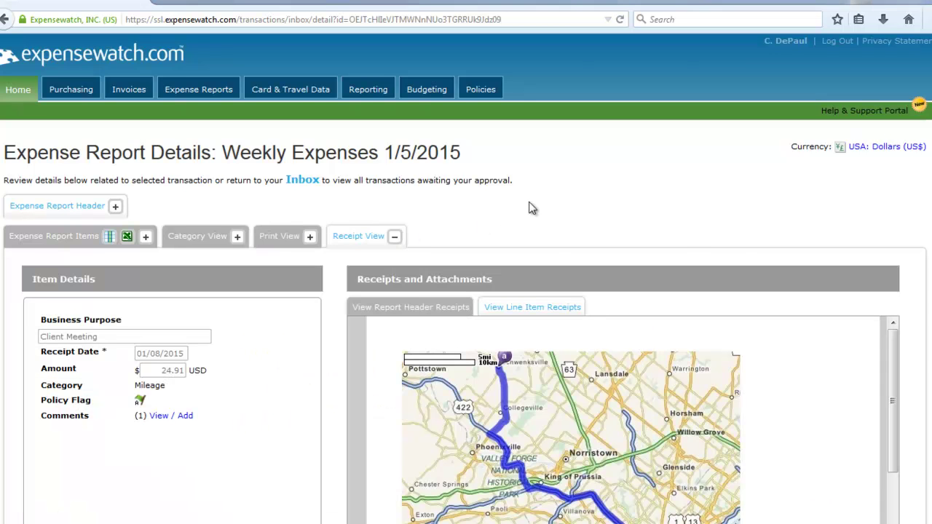
{"action": "scroll", "coordinate": [554, 251], "scroll_direction": "down", "scroll_amount": 3}
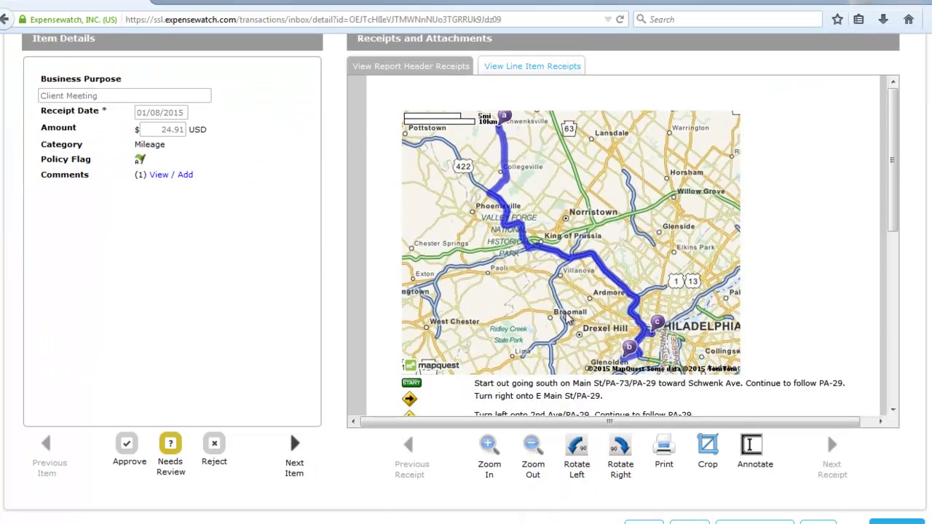
{"action": "left_click", "coordinate": [47, 470]}
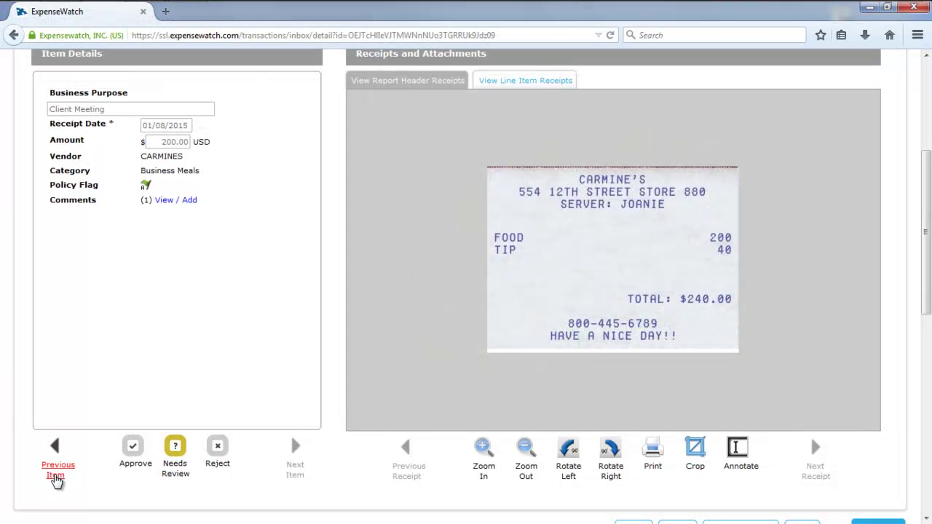
{"action": "left_click", "coordinate": [56, 475]}
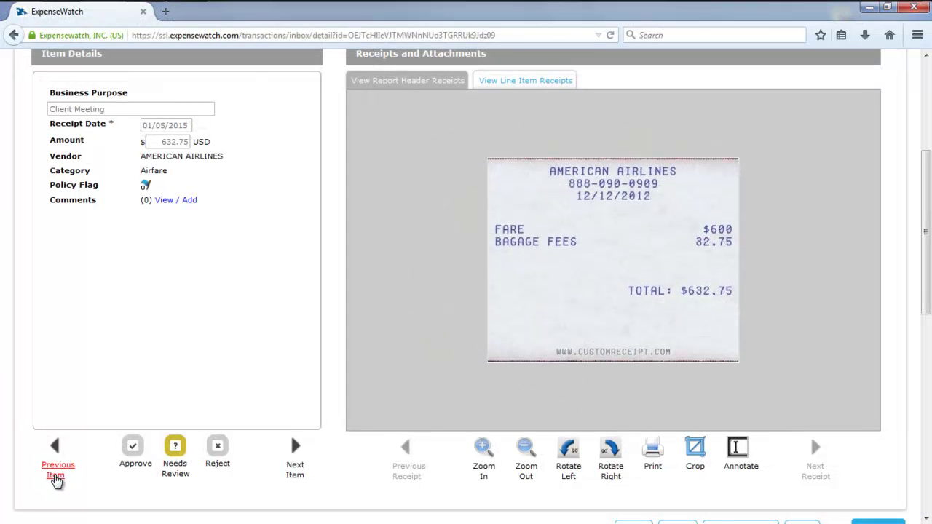
Return to the previous item in the receipt view, and expand the AMERICAN AIRLINES airfare item in the report items list
{"action": "left_click", "coordinate": [56, 479]}
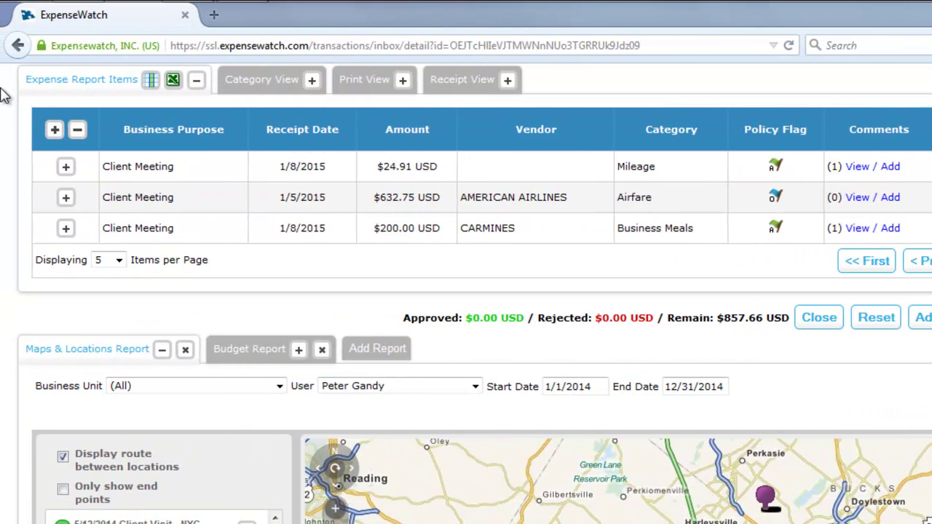
{"action": "left_click", "coordinate": [66, 199]}
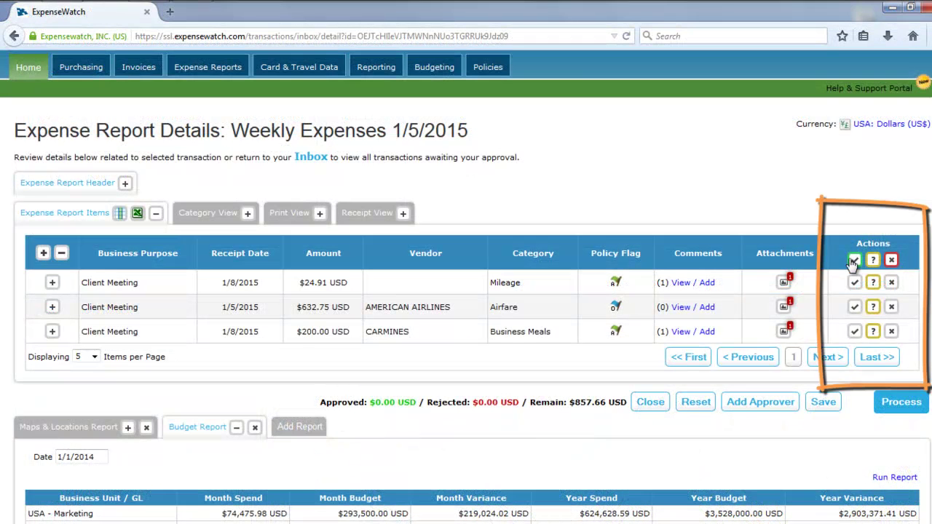
Try the approve-all and reject-all actions, approve all items again, and reject the airfare and business meals items
{"action": "left_click", "coordinate": [855, 260]}
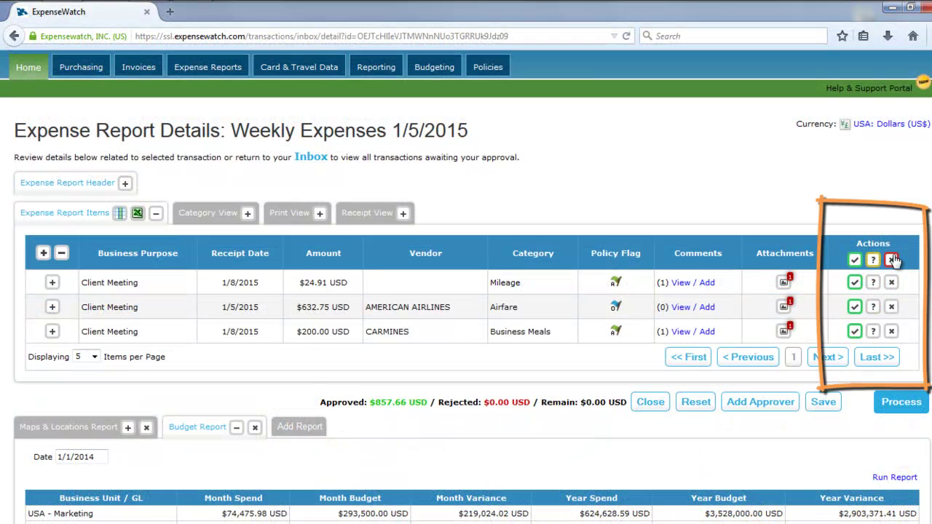
{"action": "left_click", "coordinate": [893, 260]}
{"action": "left_click", "coordinate": [855, 260]}
{"action": "left_click", "coordinate": [893, 308]}
{"action": "left_click", "coordinate": [892, 332]}
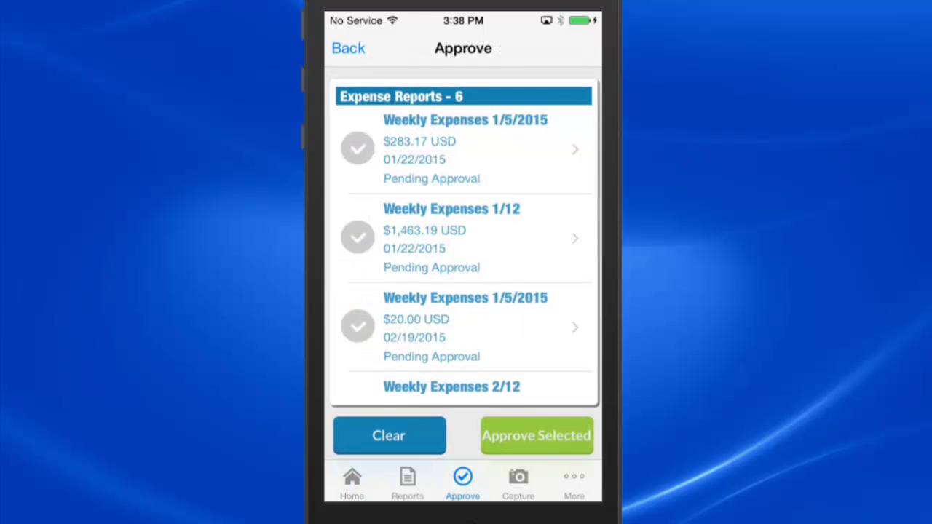
In the ExpenseWatch mobile app, select and approve the $632.75 expense report dated 12/16/2014
{"action": "scroll", "coordinate": [466, 245], "scroll_direction": "down", "scroll_amount": 5}
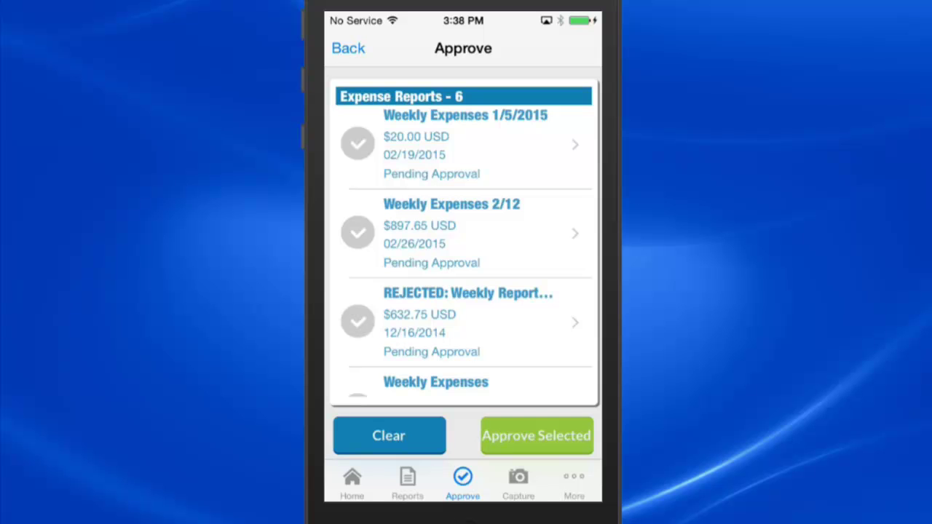
{"action": "scroll", "coordinate": [466, 252], "scroll_direction": "down", "scroll_amount": 5}
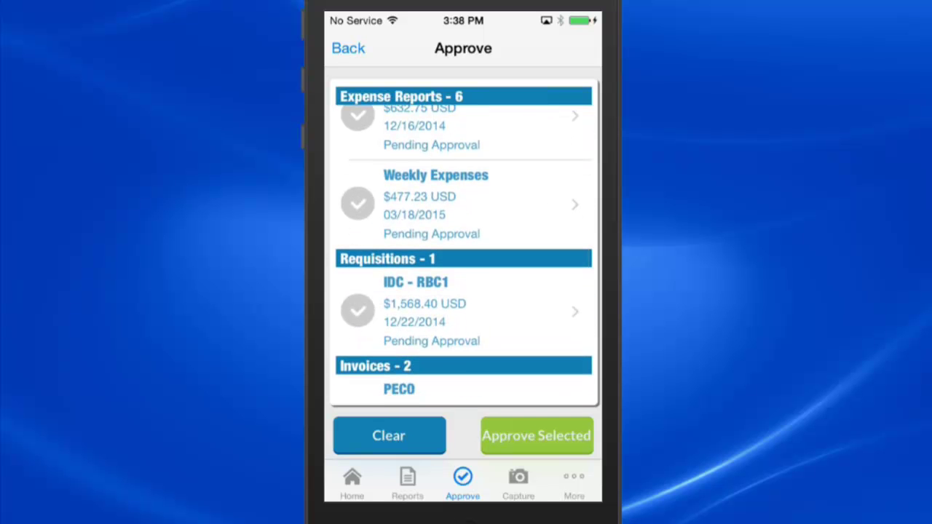
{"action": "scroll", "coordinate": [464, 244], "scroll_direction": "down", "scroll_amount": 5}
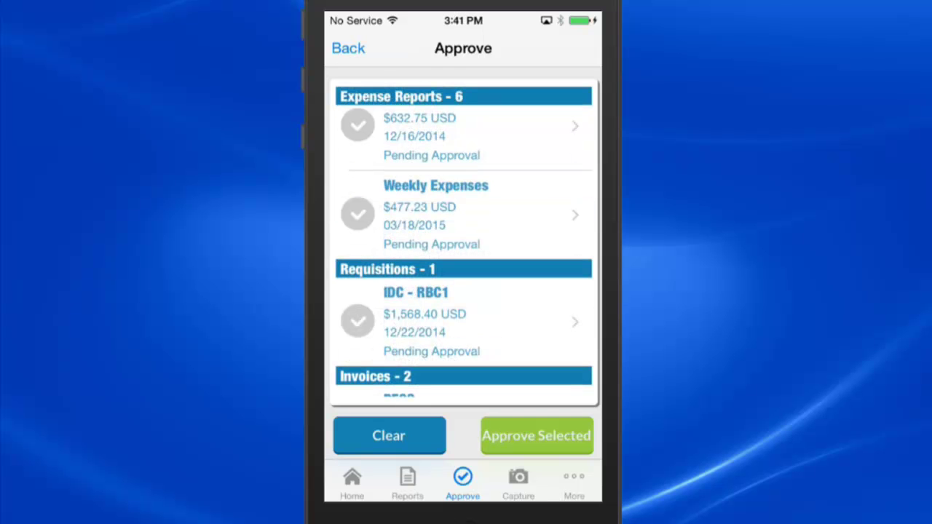
{"action": "left_click", "coordinate": [358, 125]}
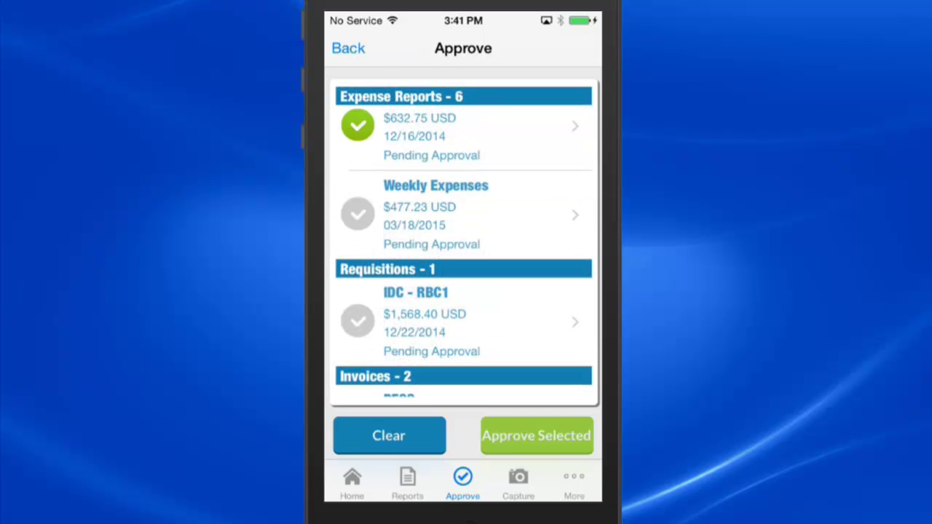
{"action": "left_click", "coordinate": [537, 435]}
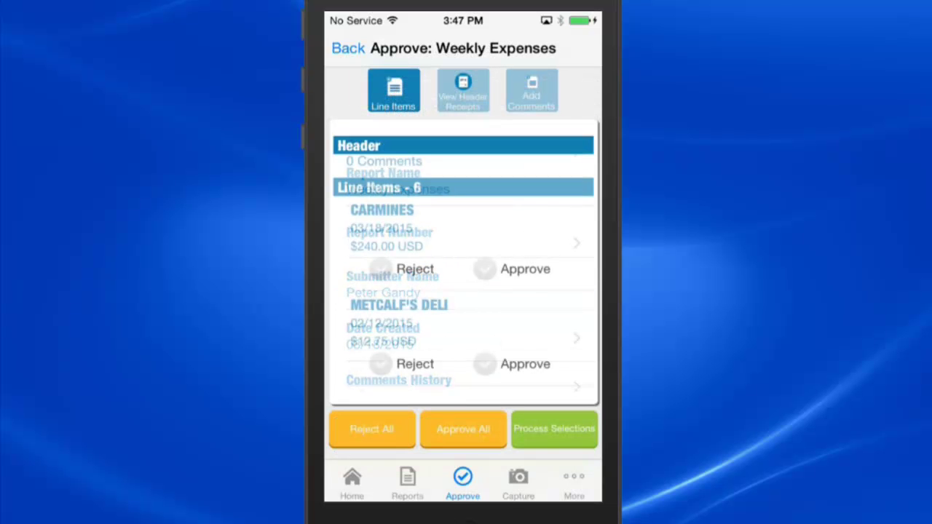
Reject the NJ Transit Train line item in the Weekly Expenses report and try the reject-all and approve-all actions
{"action": "scroll", "coordinate": [463, 271], "scroll_direction": "down", "scroll_amount": 5}
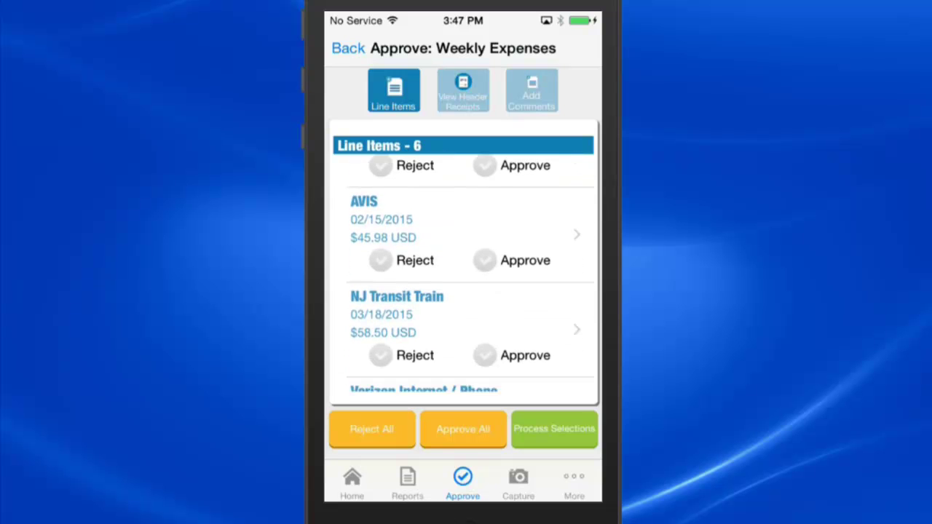
{"action": "scroll", "coordinate": [464, 272], "scroll_direction": "down", "scroll_amount": 3}
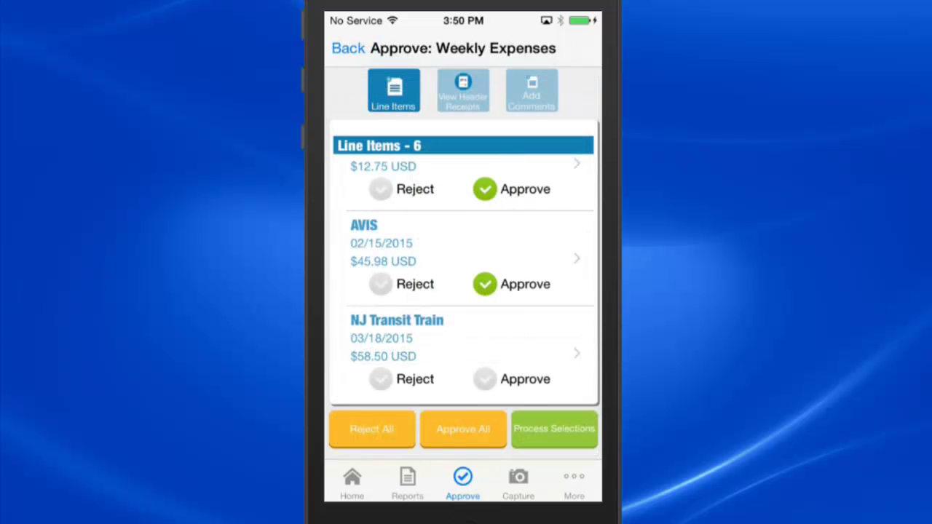
{"action": "left_click", "coordinate": [380, 379]}
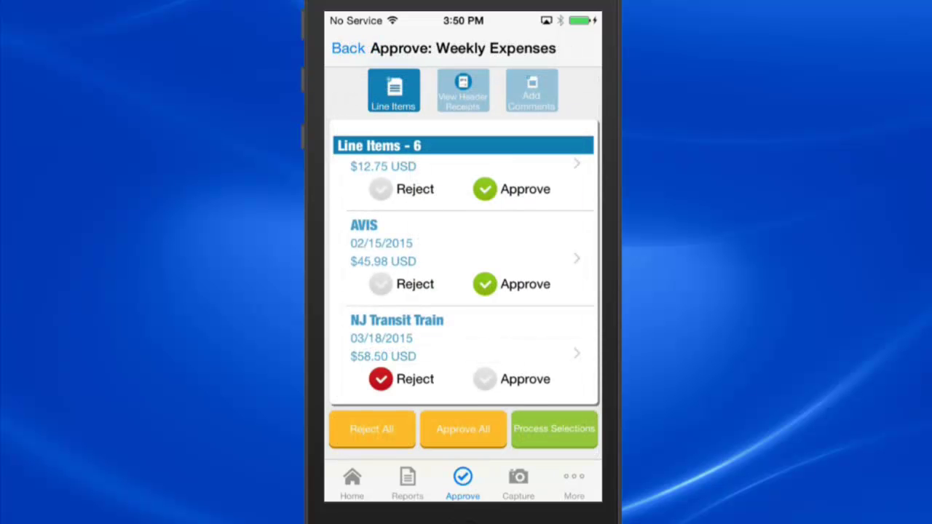
{"action": "left_click", "coordinate": [371, 429]}
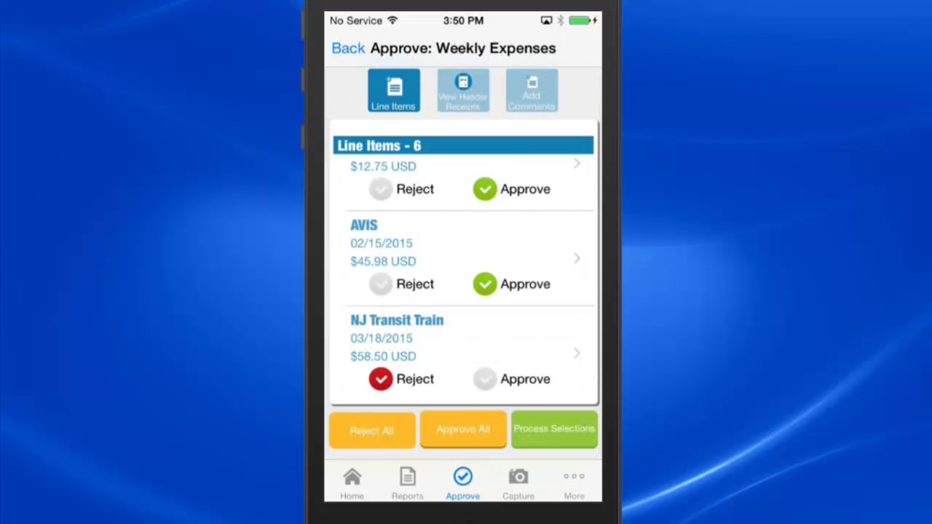
{"action": "left_click", "coordinate": [463, 429]}
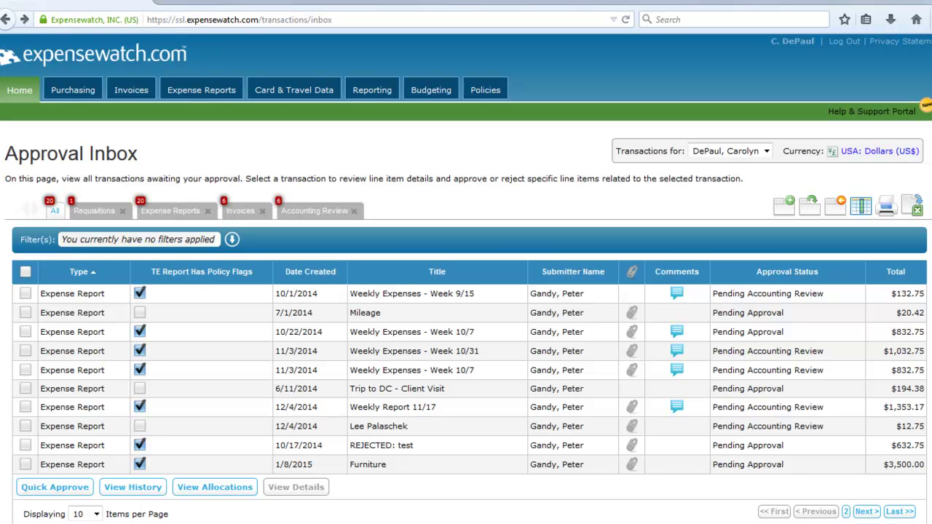
In the ExpenseWatch web approval inbox, move the Comments column ahead of Submitter Name and show the Accounting Review transactions
{"action": "left_click_drag", "start_coordinate": [677, 272], "coordinate": [585, 271]}
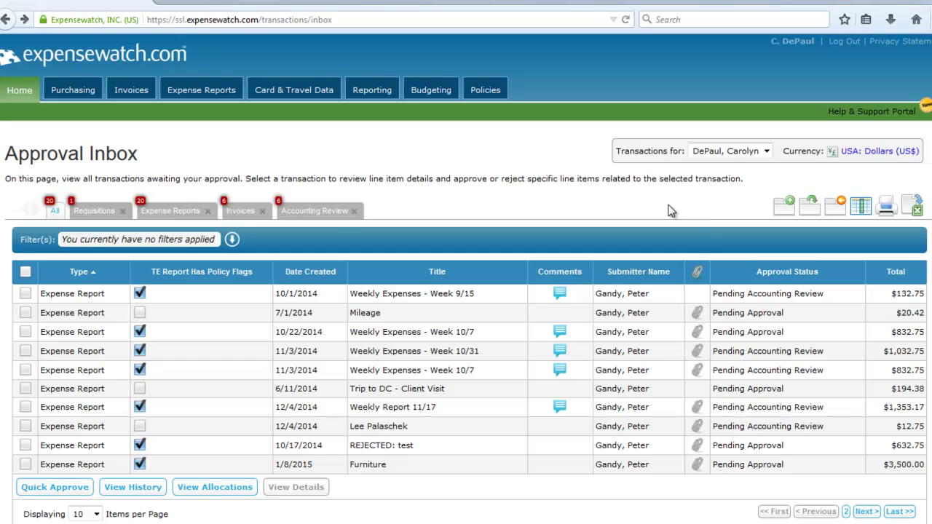
{"action": "left_click", "coordinate": [331, 213]}
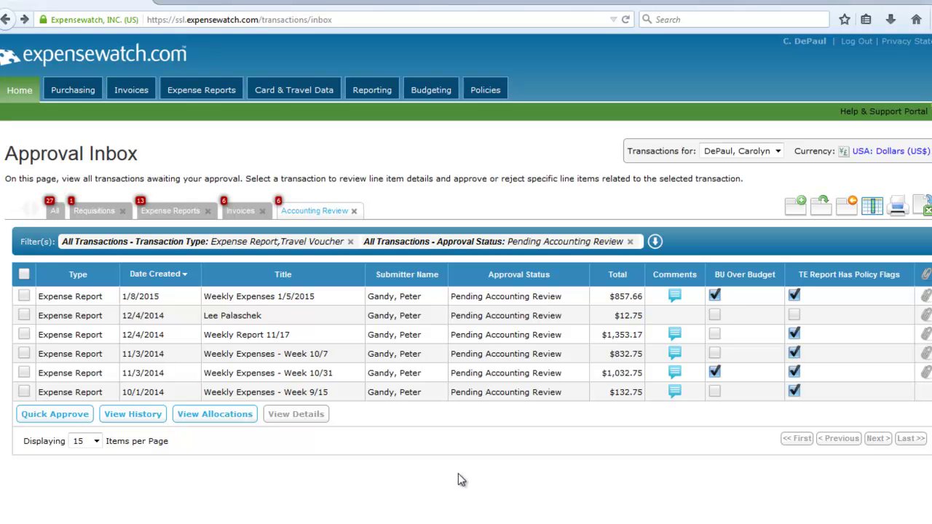
Open the Weekly Expenses 1/5/2015 report and expand its header and the CARMINES business meals item
{"action": "left_click", "coordinate": [272, 296]}
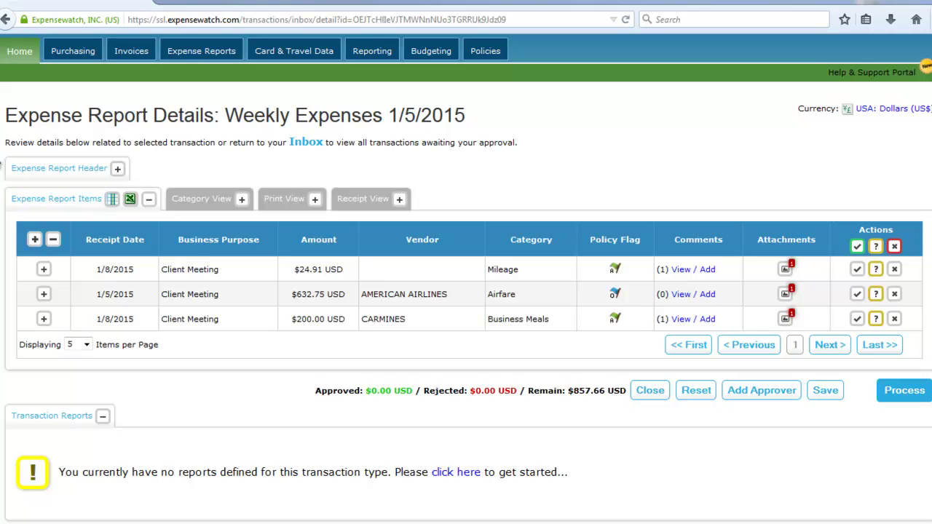
{"action": "left_click", "coordinate": [117, 168]}
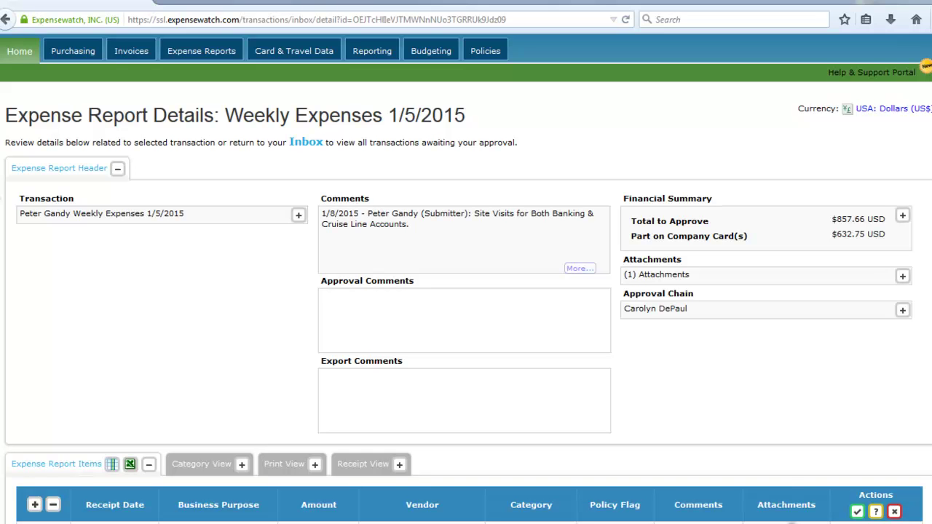
{"action": "scroll", "coordinate": [230, 482], "scroll_direction": "down", "scroll_amount": 3}
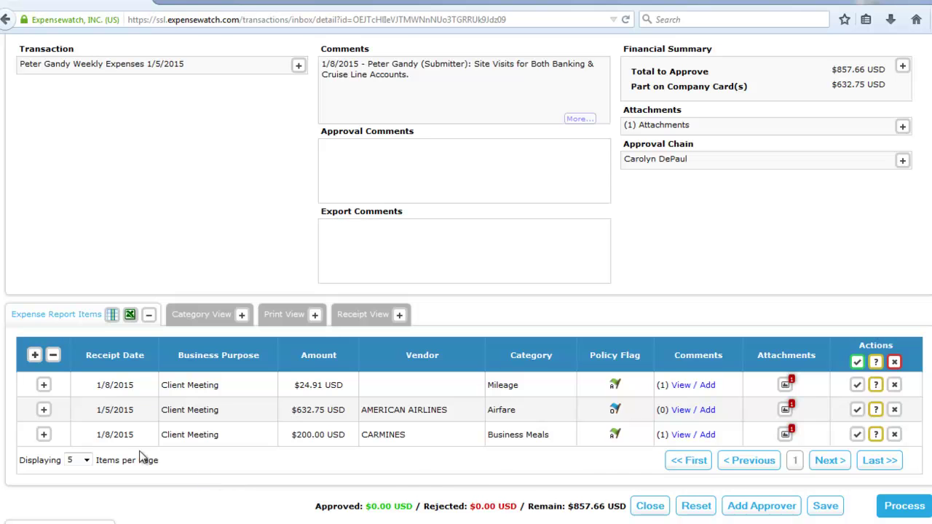
{"action": "left_click", "coordinate": [44, 434]}
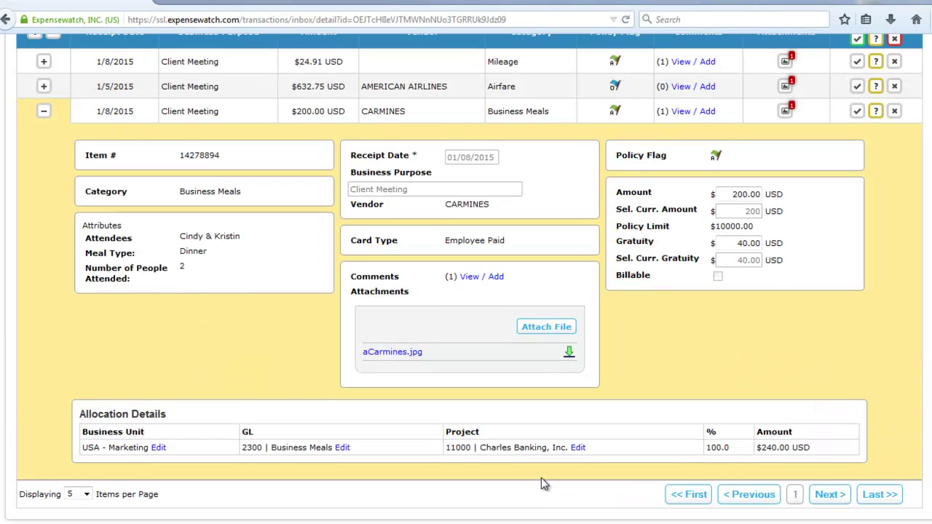
Change the project allocation of the CARMINES business meals item to 1000 | Presales / New Business and save it
{"action": "left_click", "coordinate": [578, 448]}
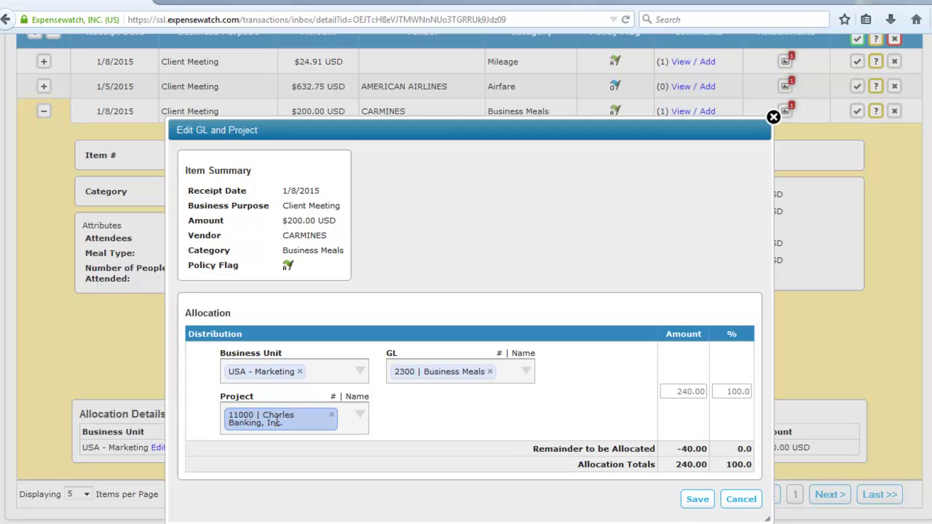
{"action": "key", "text": "BackSpace"}
{"action": "type", "text": "1"}
{"action": "left_click", "coordinate": [279, 438]}
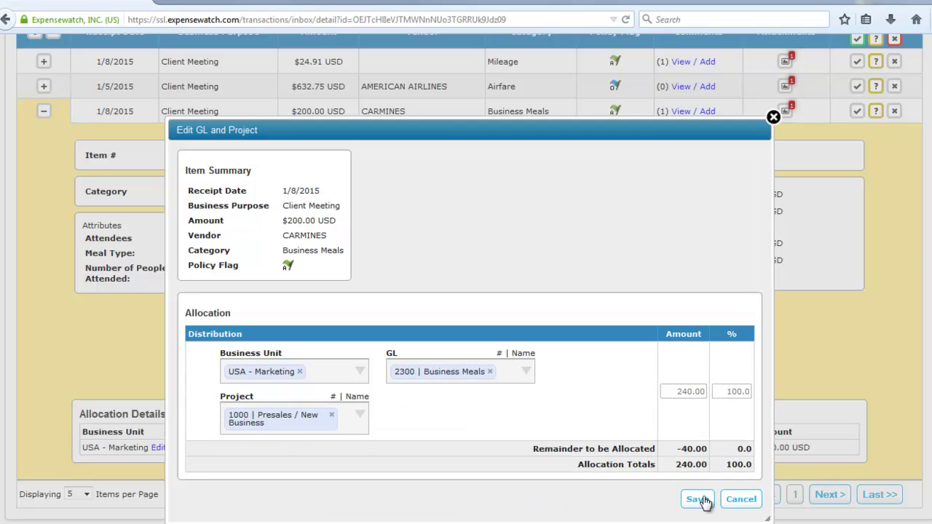
{"action": "left_click", "coordinate": [697, 500]}
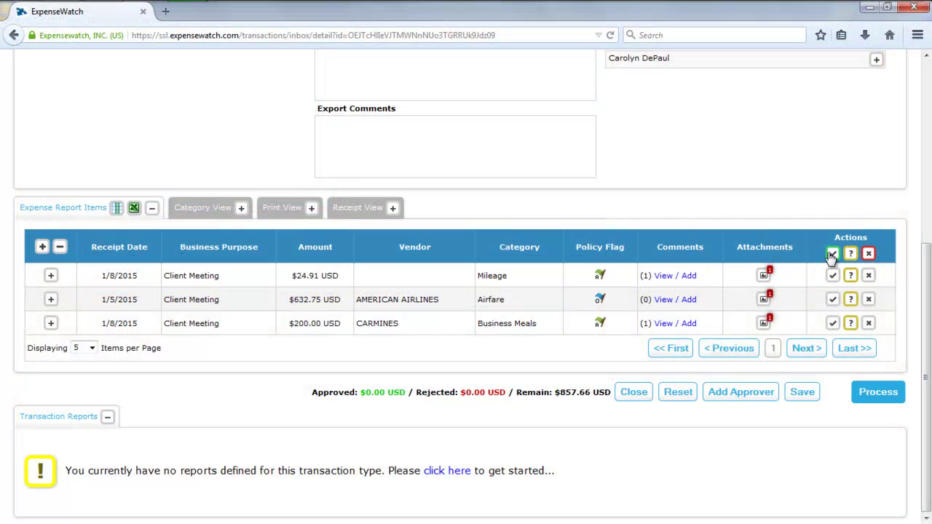
Mark all items of the Weekly Expenses 1/5/2015 report as approved
{"action": "left_click", "coordinate": [831, 254]}
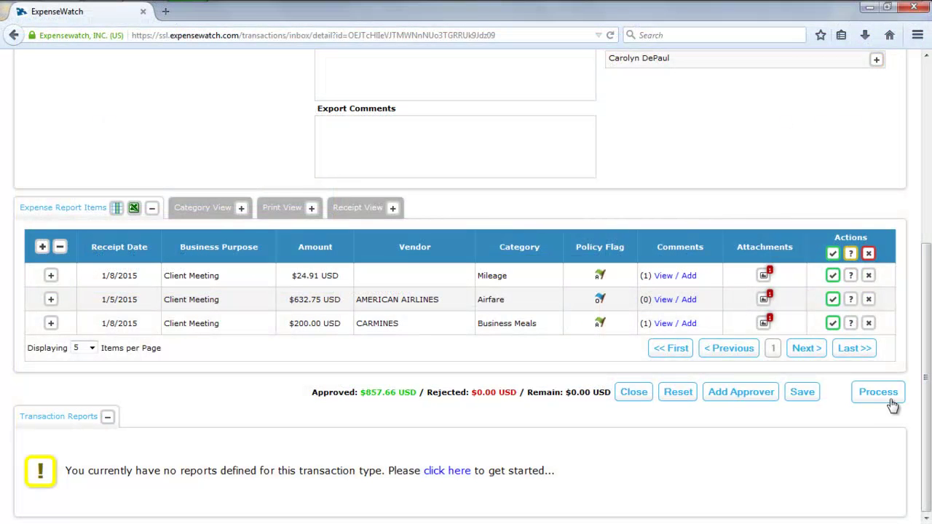